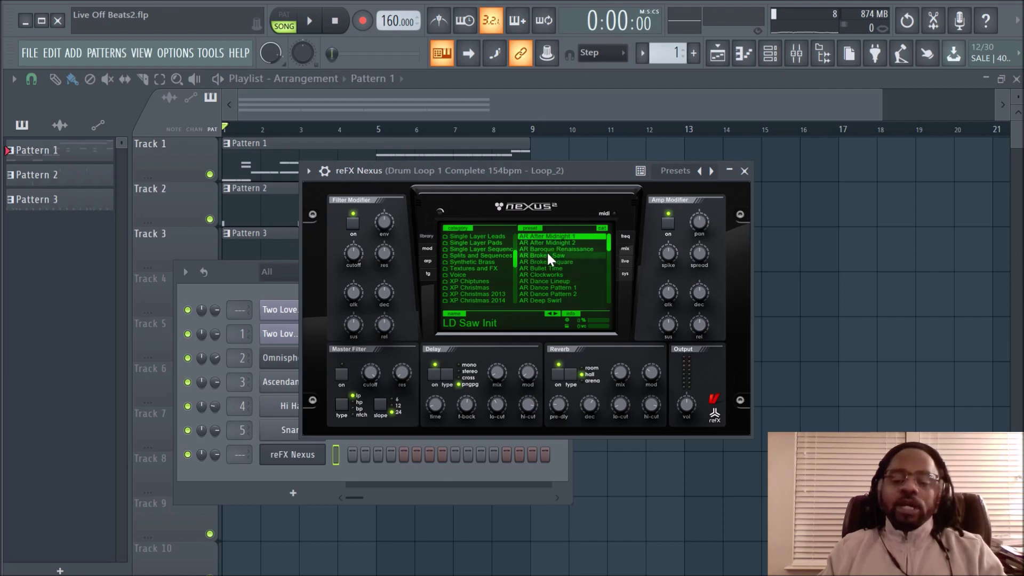
Play a few notes to audition the LD Saw Init preset
{"action": "left_click_drag", "start_coordinate": [609, 238], "coordinate": [609, 248]}
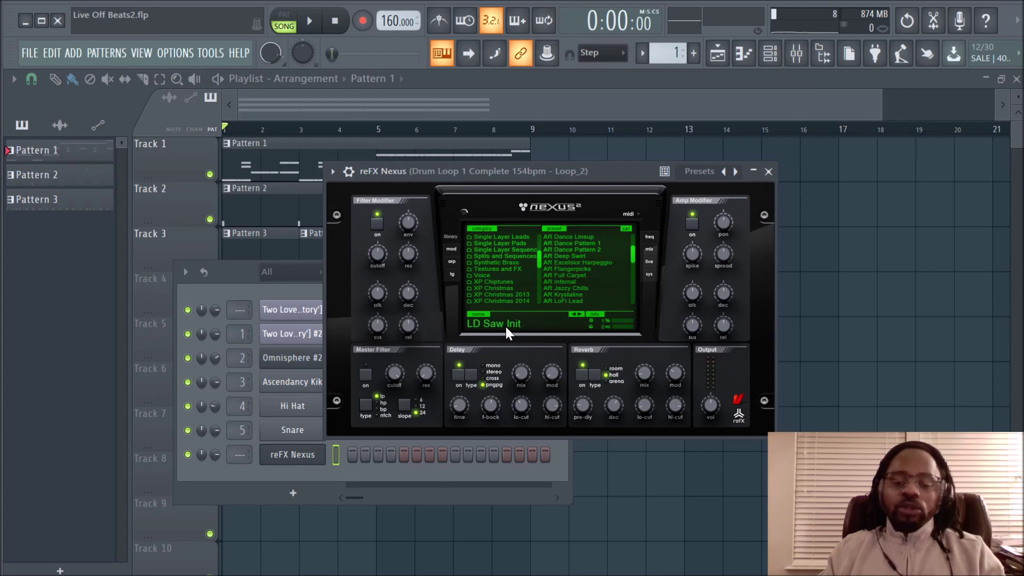
{"action": "key", "text": "x"}
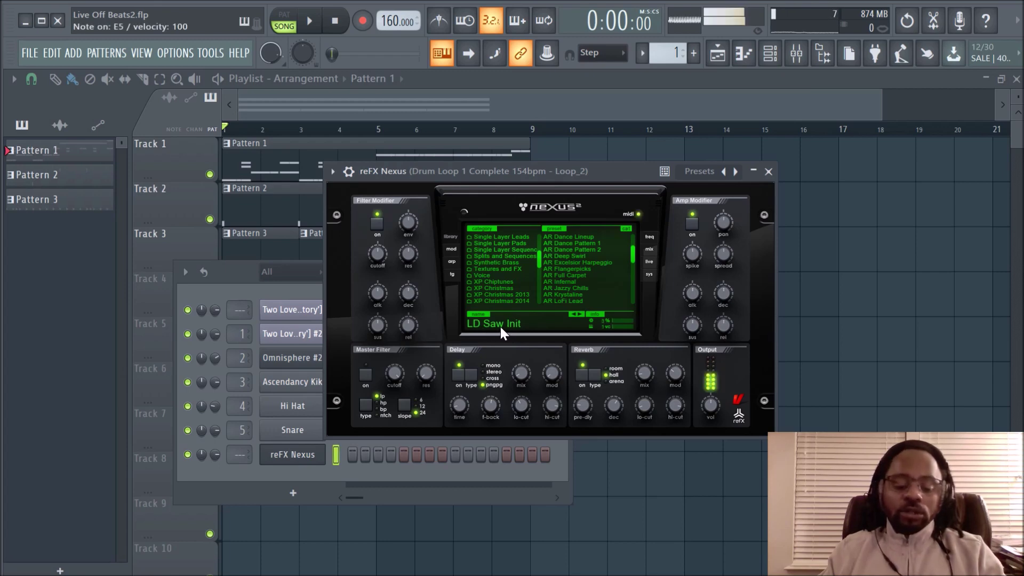
{"action": "key", "text": "q"}
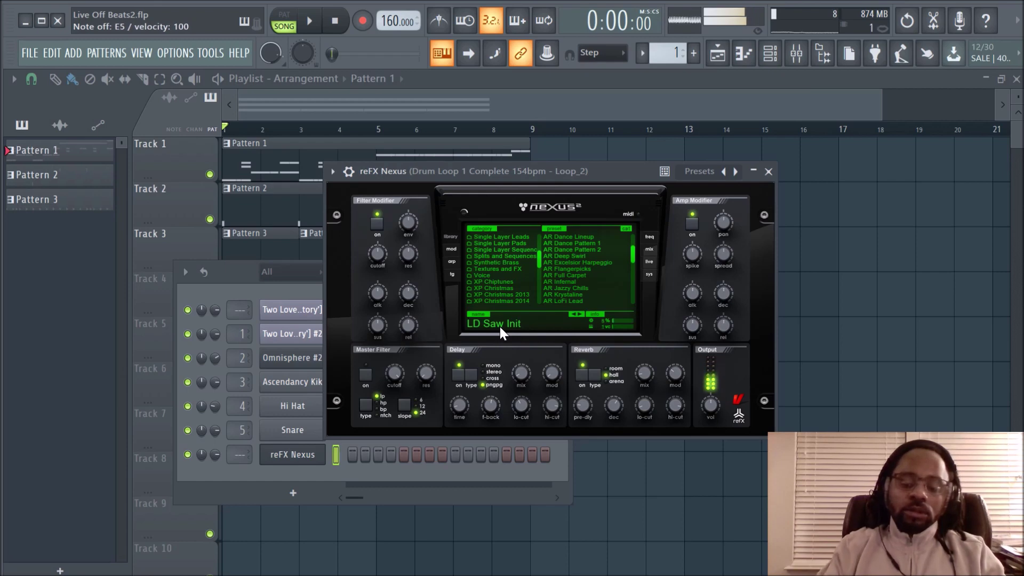
{"action": "key", "text": "c"}
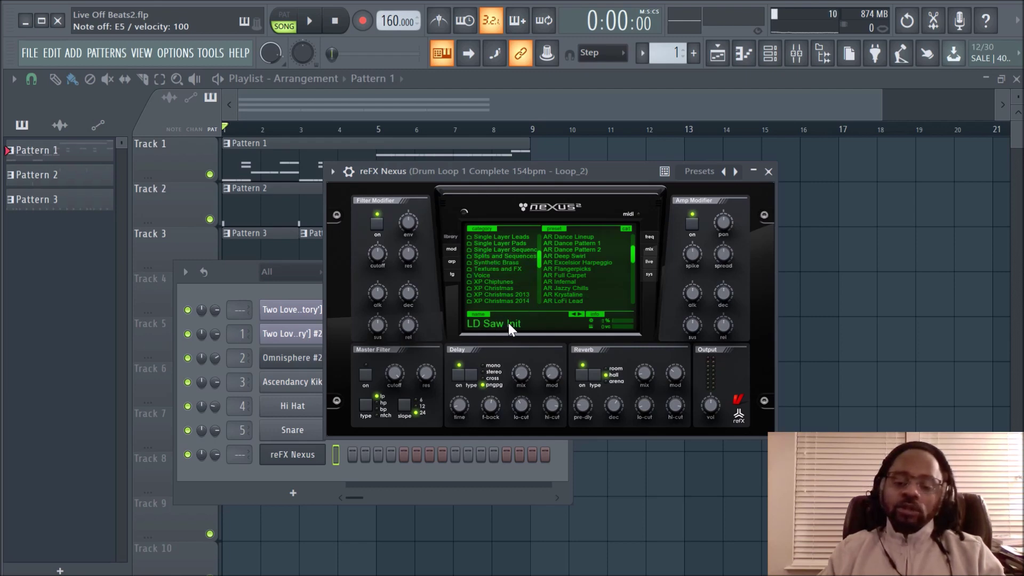
On the mix page, mute layers 3, 2 and 1, then bring back layer 1 and one other
{"action": "left_click", "coordinate": [653, 251]}
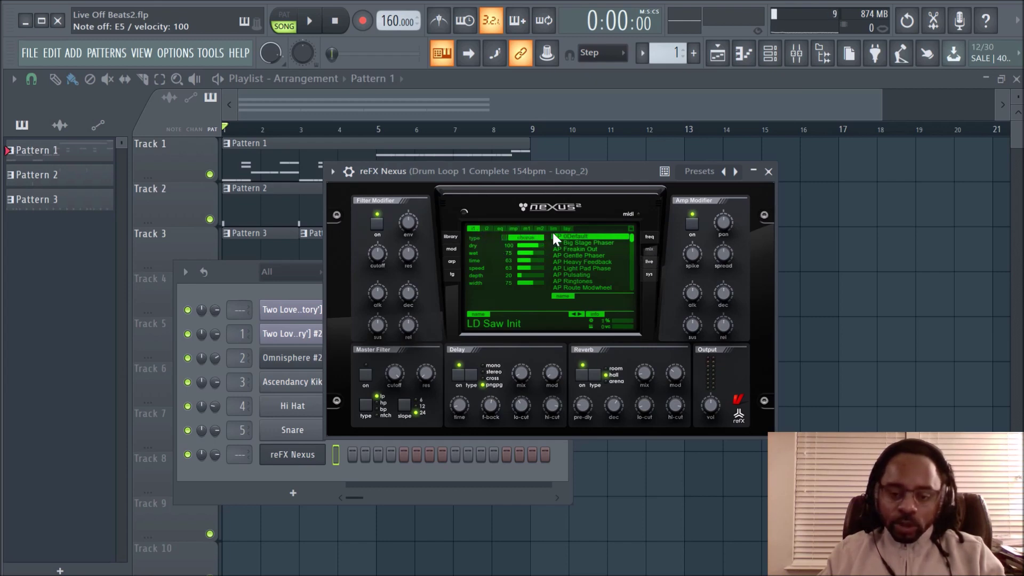
{"action": "left_click", "coordinate": [568, 229]}
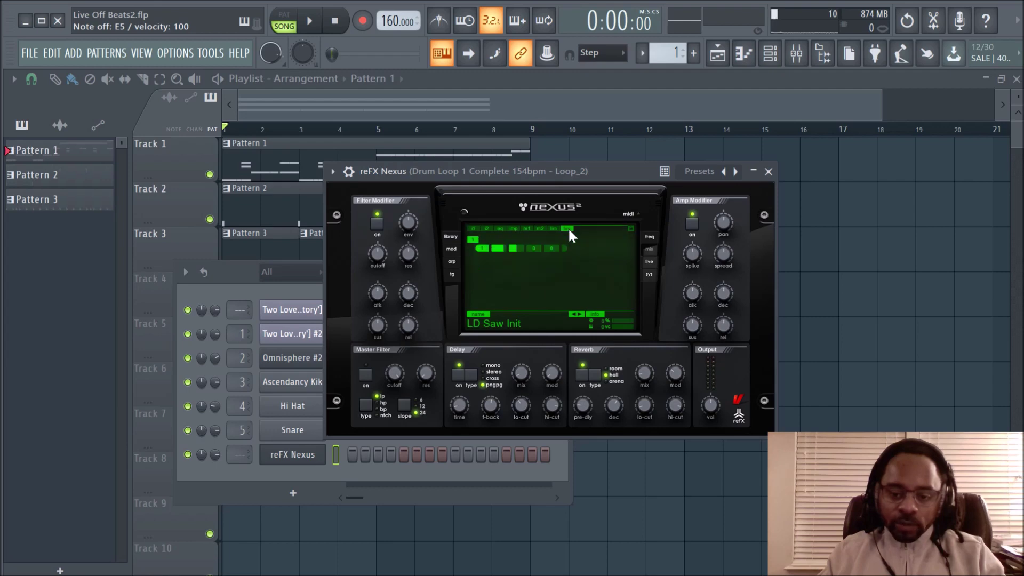
{"action": "left_click", "coordinate": [513, 248]}
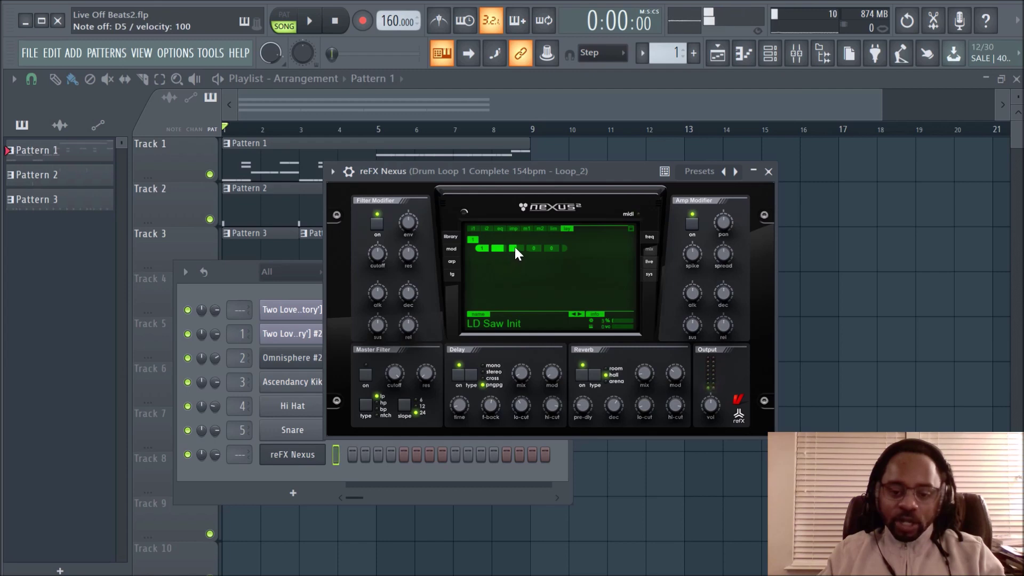
{"action": "left_click", "coordinate": [492, 249]}
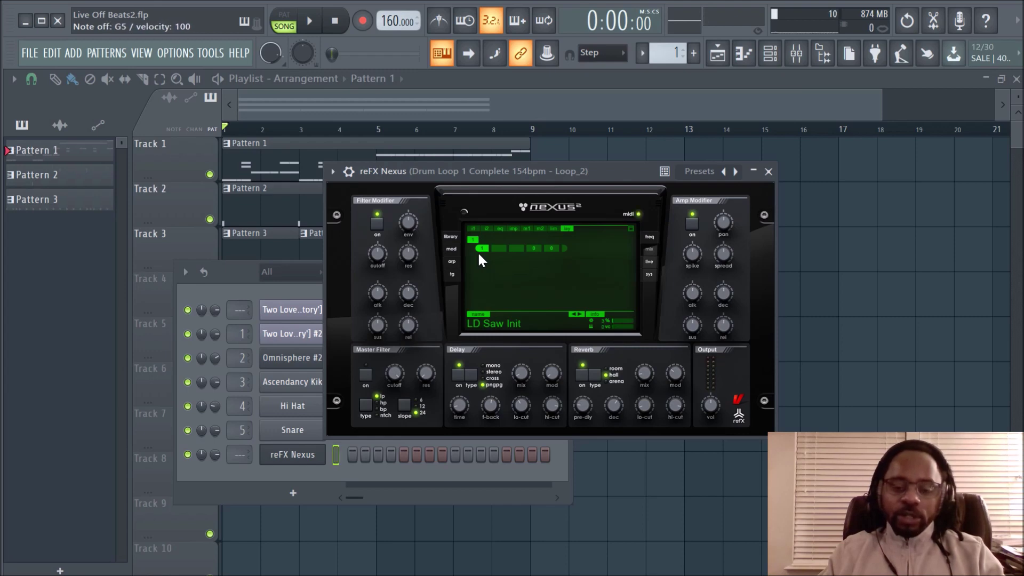
{"action": "left_click", "coordinate": [478, 249]}
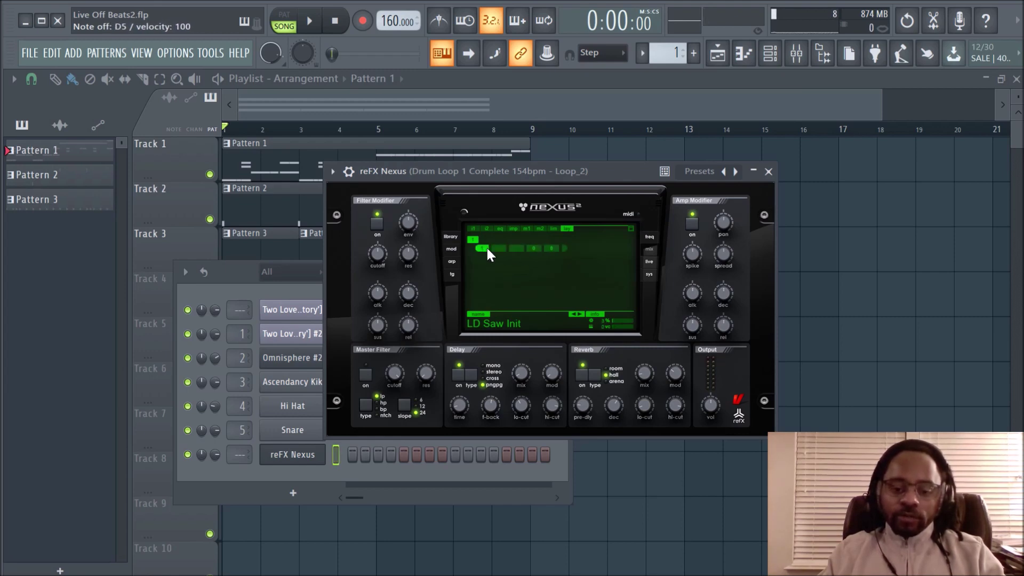
{"action": "left_click", "coordinate": [484, 248]}
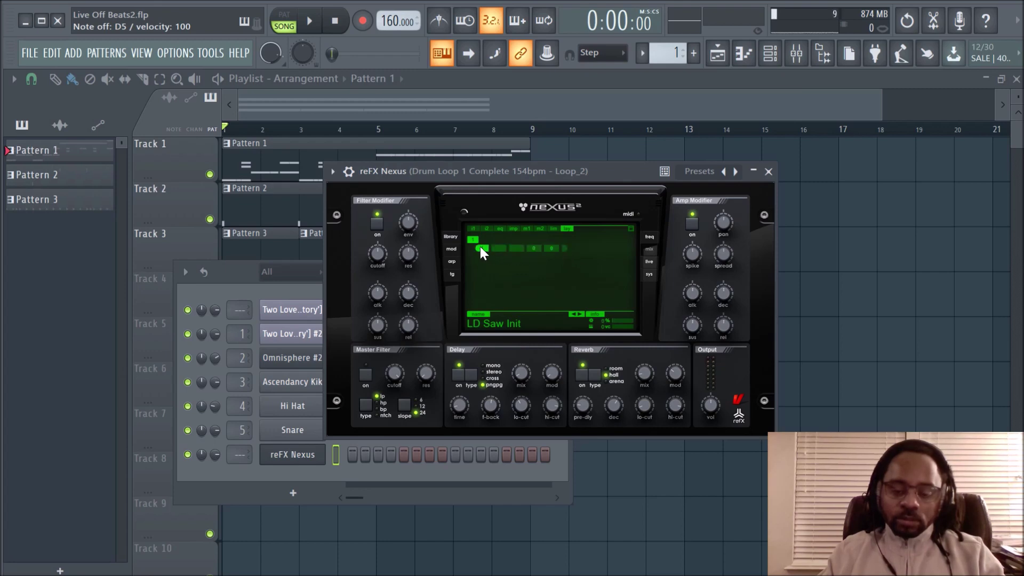
{"action": "left_click", "coordinate": [495, 248]}
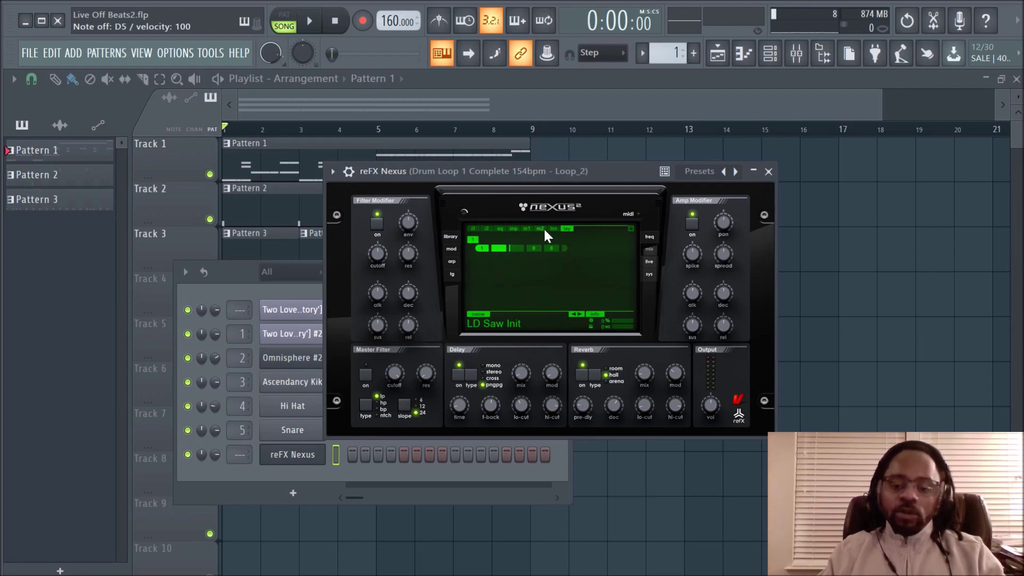
{"action": "left_click", "coordinate": [449, 235]}
Open the XP Christmas 2018 category and audition PL [Fstvl] Grandfather's Star
{"action": "scroll", "coordinate": [497, 268], "scroll_direction": "down", "scroll_amount": 3}
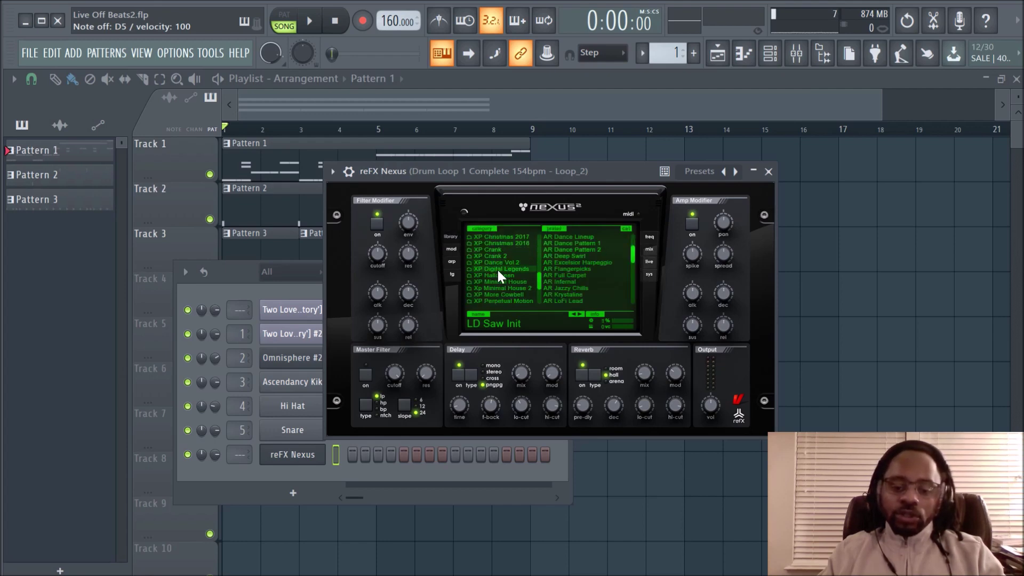
{"action": "left_click", "coordinate": [497, 268]}
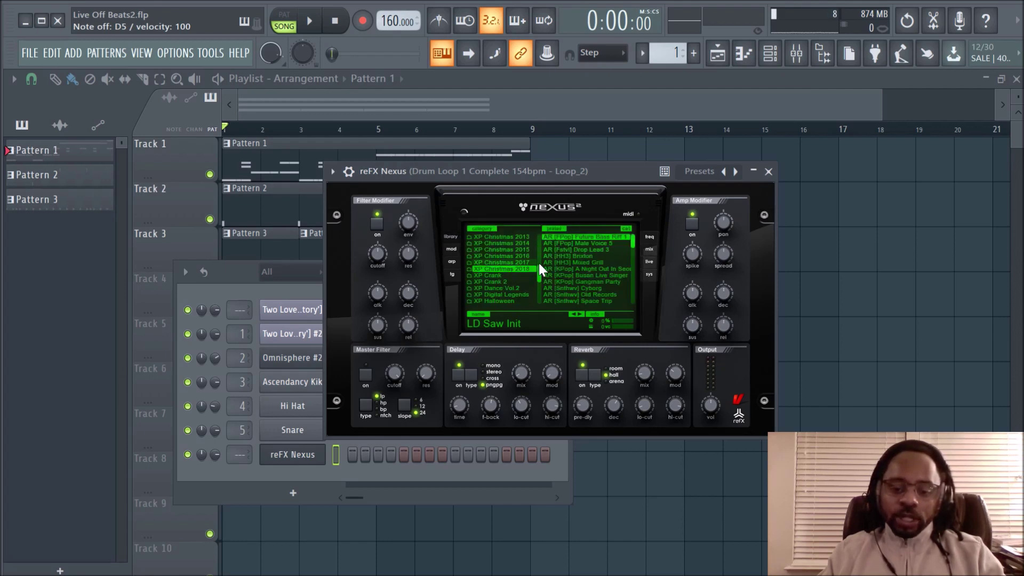
{"action": "scroll", "coordinate": [568, 257], "scroll_direction": "up", "scroll_amount": 2}
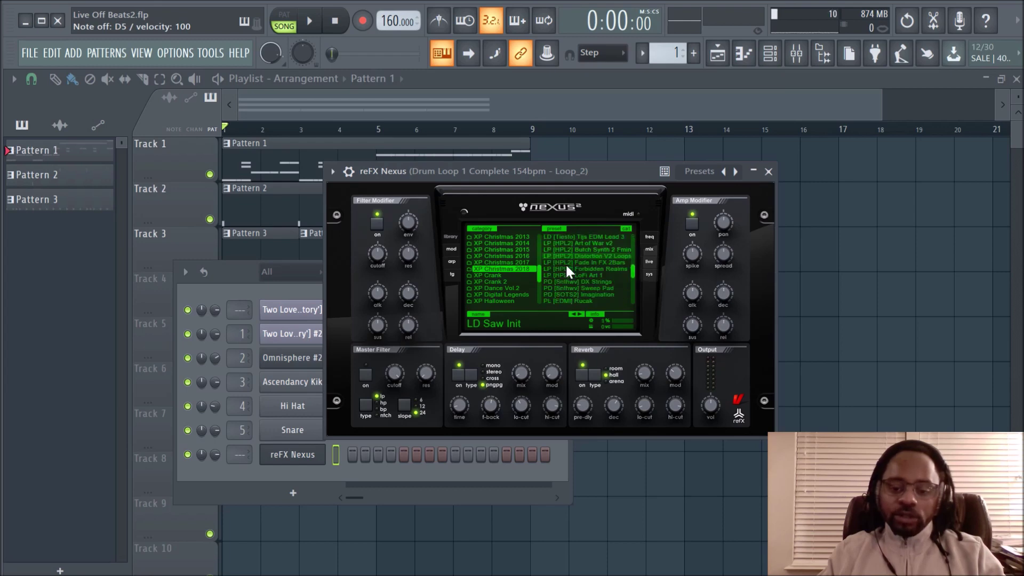
{"action": "scroll", "coordinate": [590, 254], "scroll_direction": "down", "scroll_amount": 7}
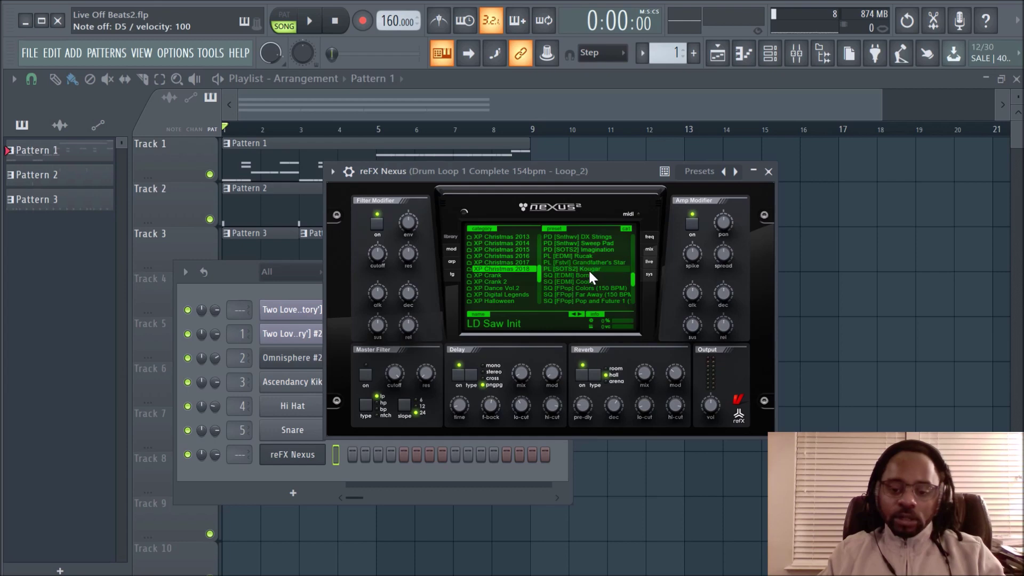
{"action": "left_click", "coordinate": [590, 262]}
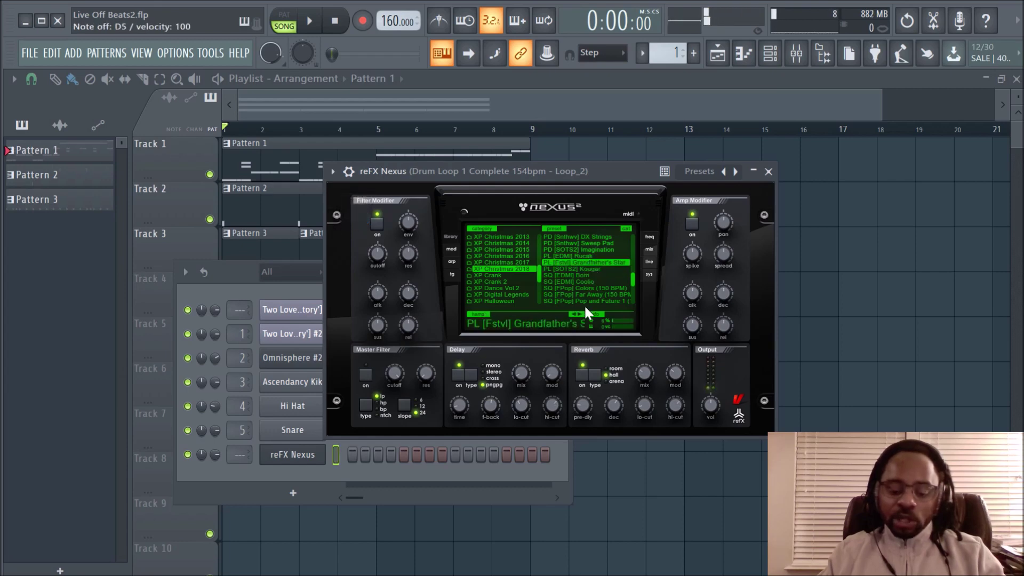
{"action": "key", "text": "g"}
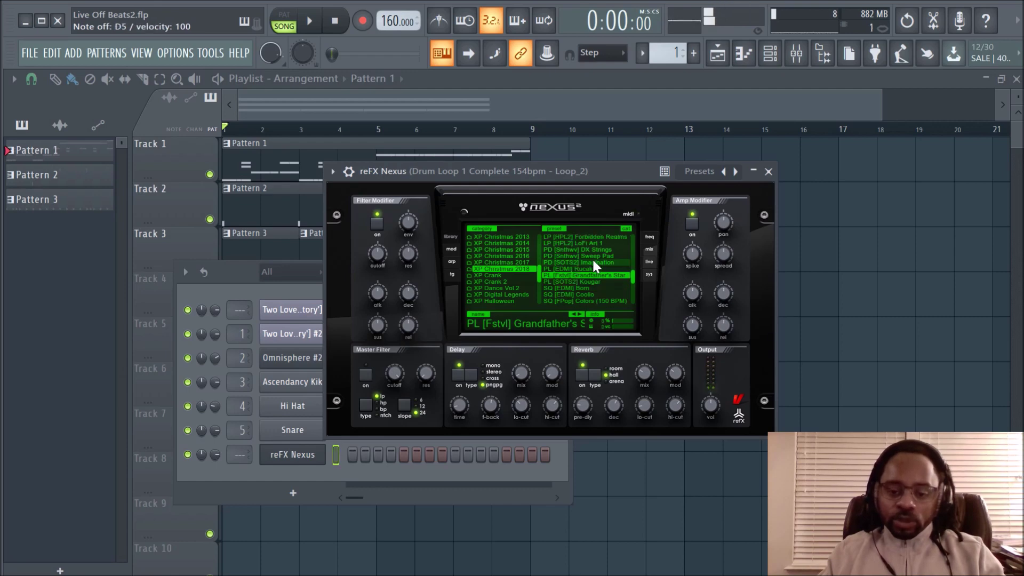
Audition the PD [Snthwv] Sweep Pad preset with a couple of notes
{"action": "scroll", "coordinate": [592, 258], "scroll_direction": "up", "scroll_amount": 1}
{"action": "left_click", "coordinate": [595, 255]}
{"action": "key", "text": "s"}
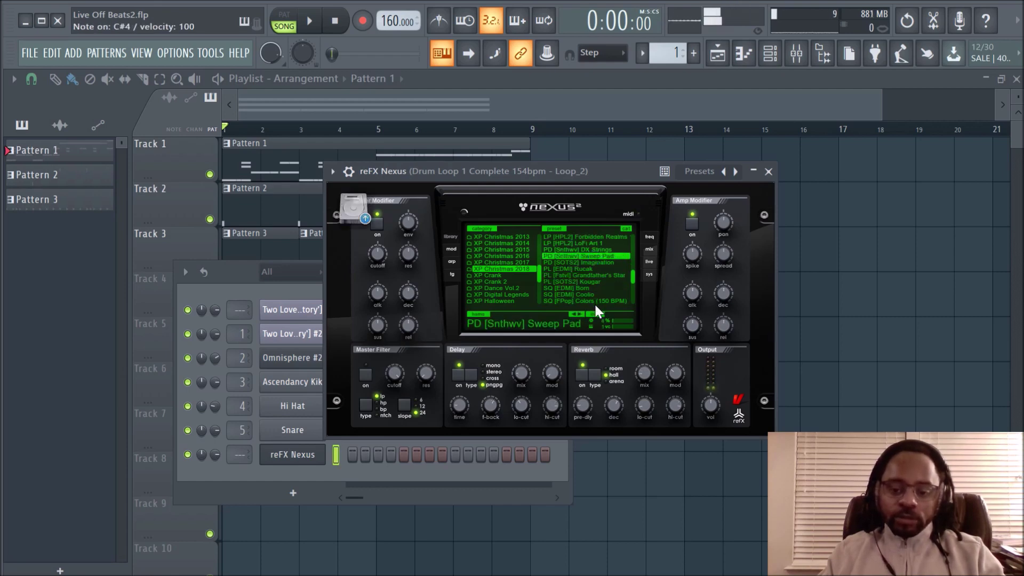
{"action": "key", "text": "g"}
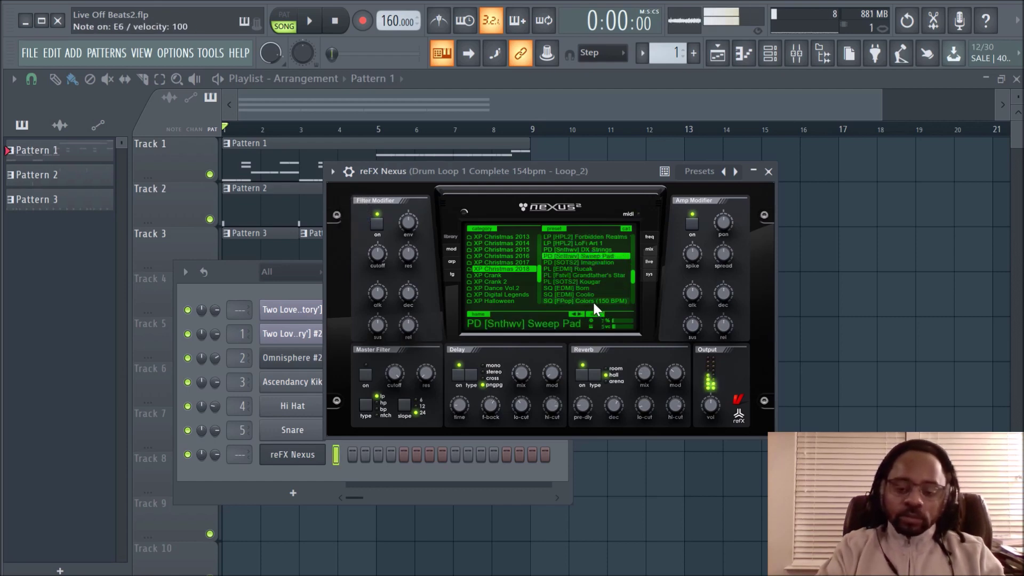
Load PD [SOTS2] Imagination and play a couple of notes on it
{"action": "left_click", "coordinate": [593, 263]}
{"action": "key", "text": "y"}
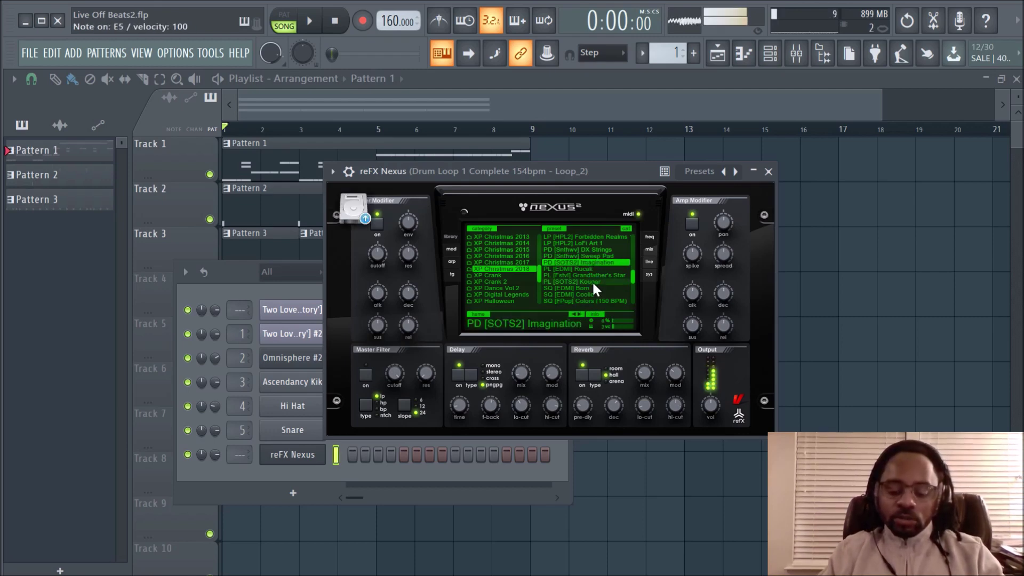
{"action": "key", "text": "w"}
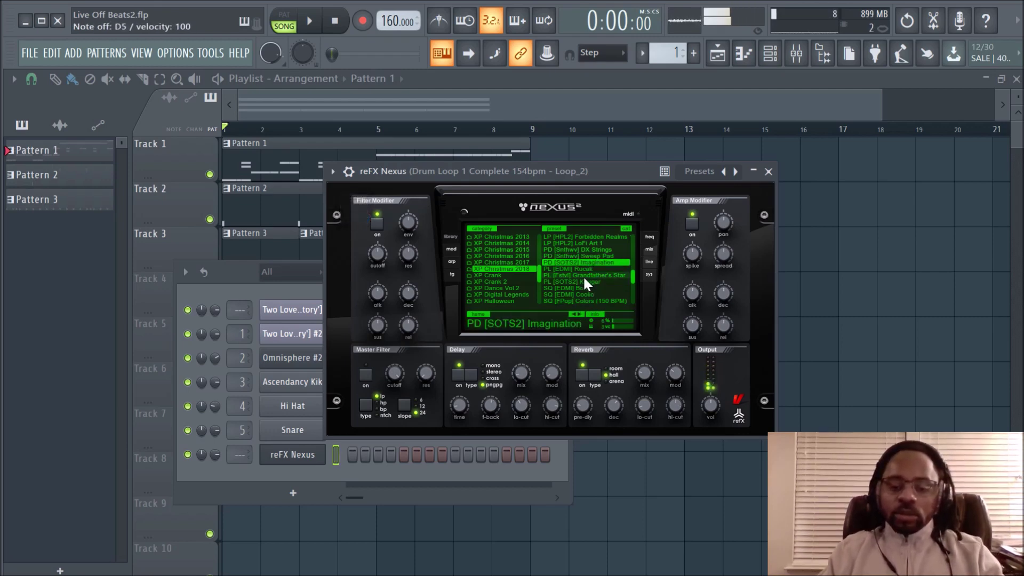
{"action": "left_click", "coordinate": [650, 249]}
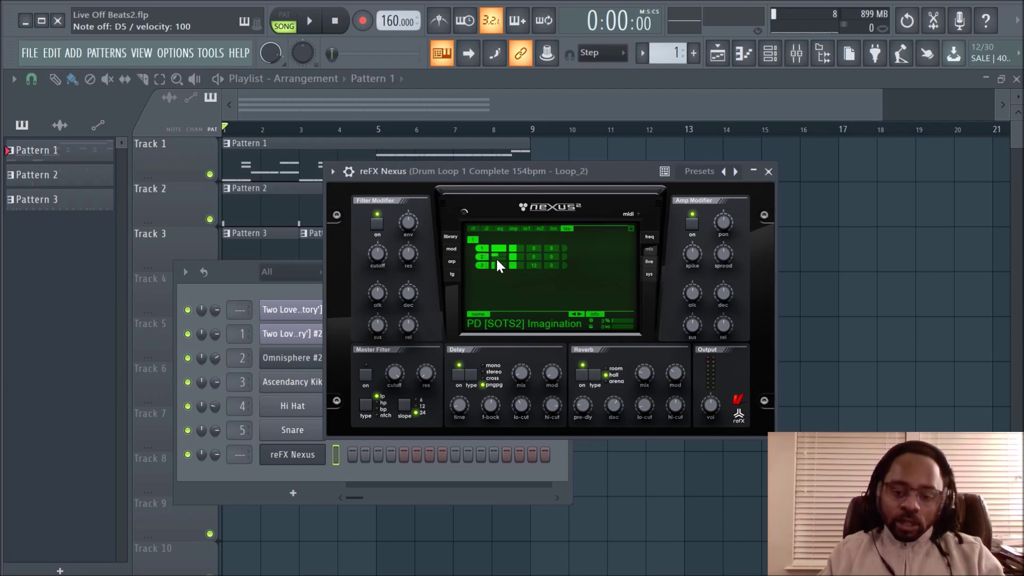
Rebalance layers 2 and 3, mute layers 1, 2 and 3, then restore layer 1
{"action": "left_click_drag", "start_coordinate": [503, 255], "coordinate": [510, 258]}
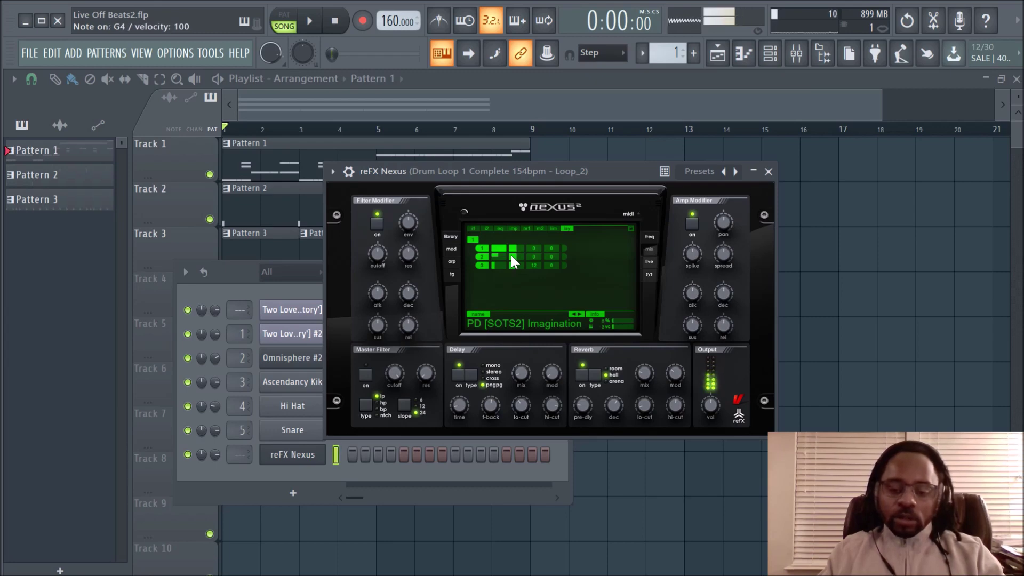
{"action": "left_click", "coordinate": [482, 247]}
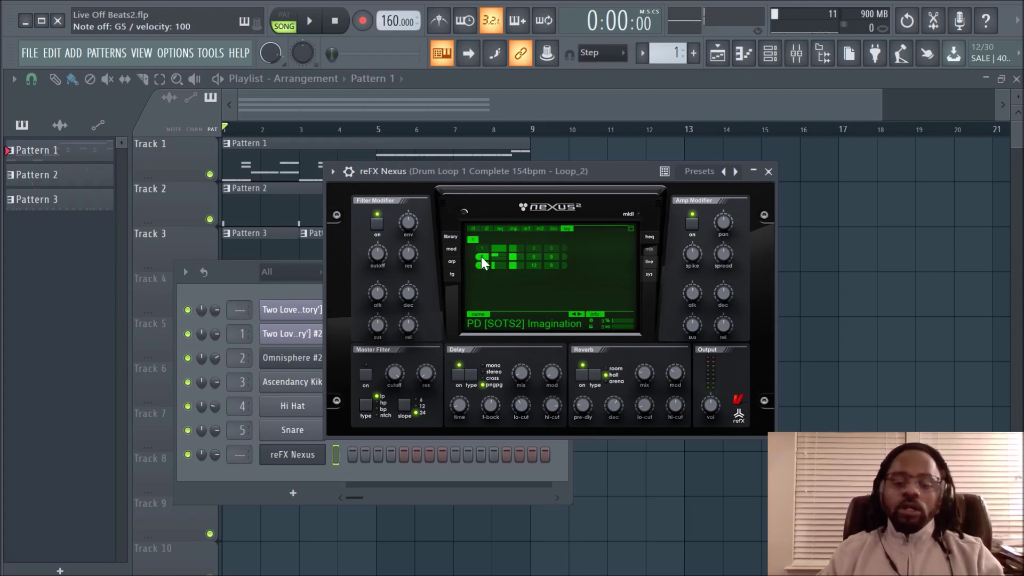
{"action": "left_click", "coordinate": [481, 257]}
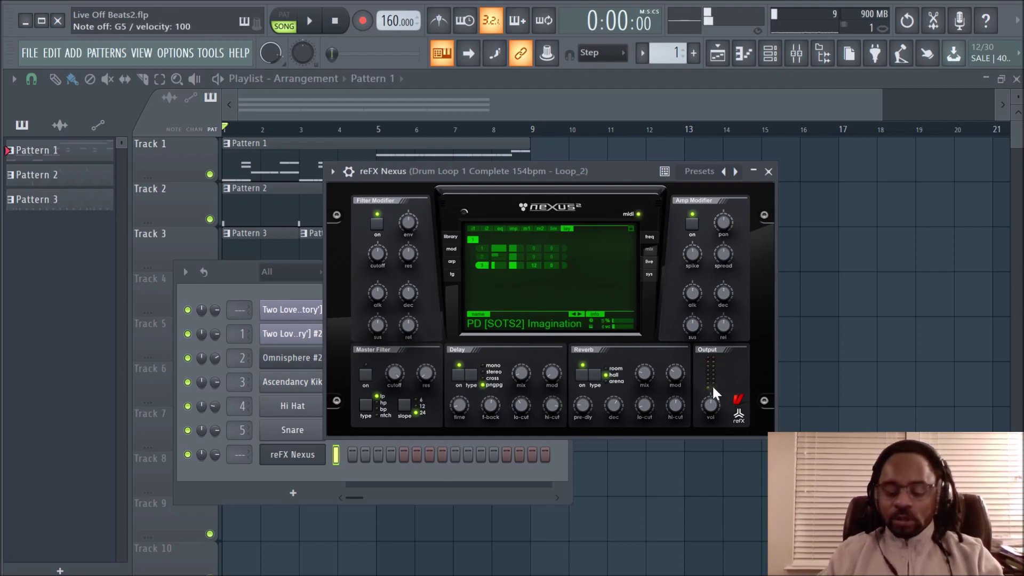
{"action": "left_click", "coordinate": [486, 265]}
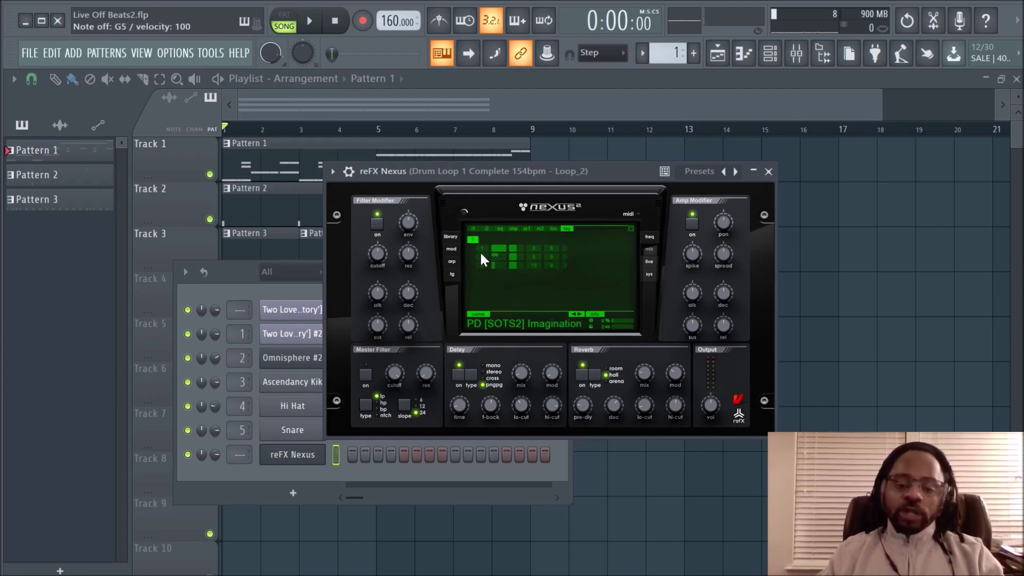
{"action": "left_click", "coordinate": [479, 247]}
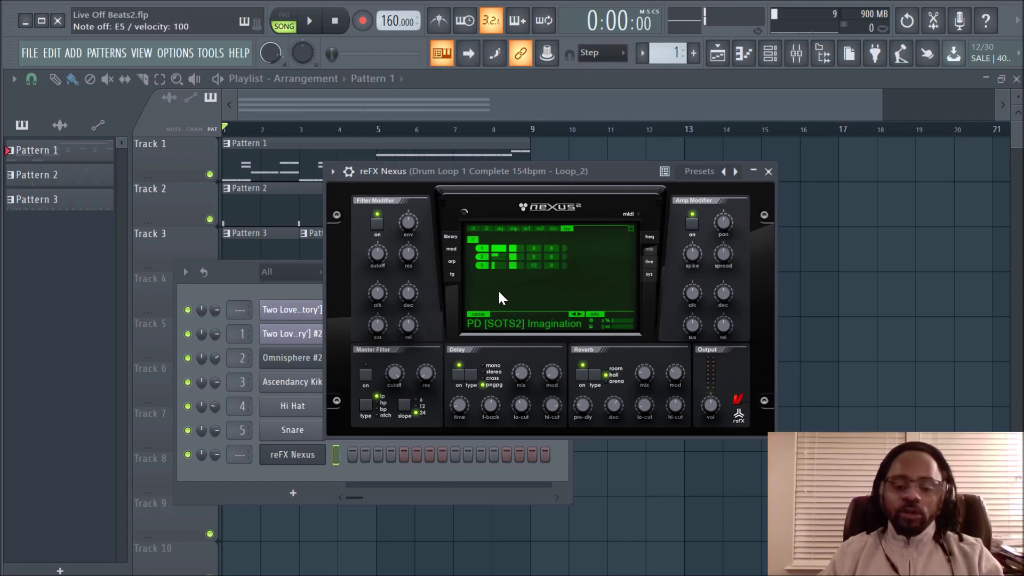
Solo layer 2, then restore layer 1 and briefly mute layer 2 before returning to the library
{"action": "left_click", "coordinate": [482, 265]}
{"action": "left_click", "coordinate": [483, 248]}
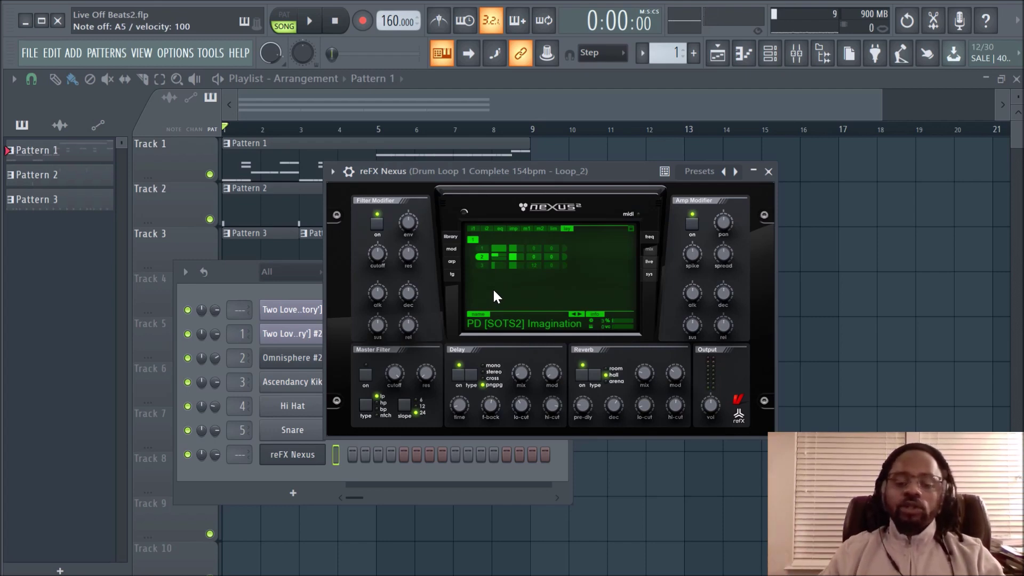
{"action": "left_click", "coordinate": [483, 249]}
{"action": "left_click", "coordinate": [482, 258]}
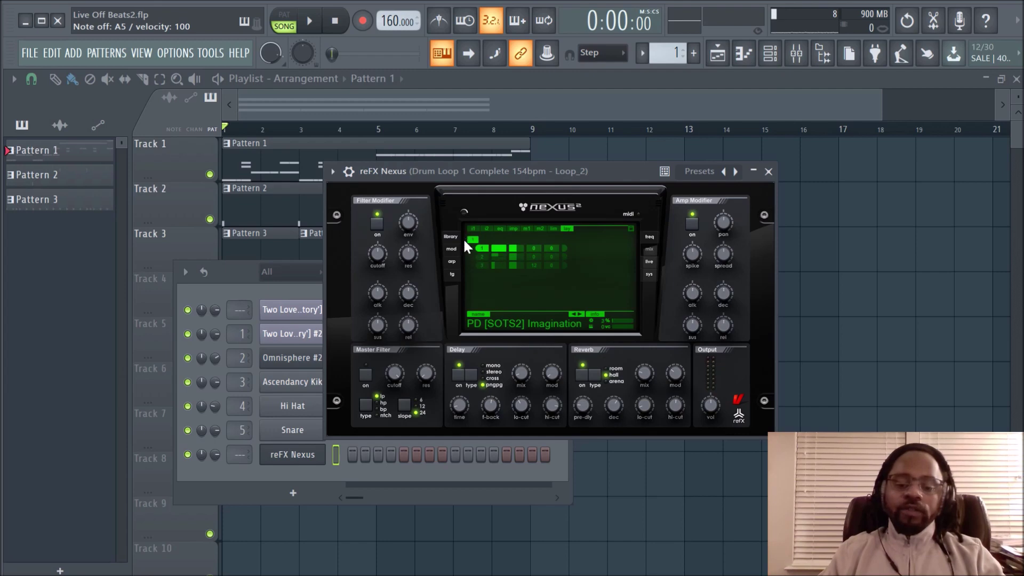
{"action": "left_click", "coordinate": [479, 255]}
{"action": "left_click", "coordinate": [450, 235]}
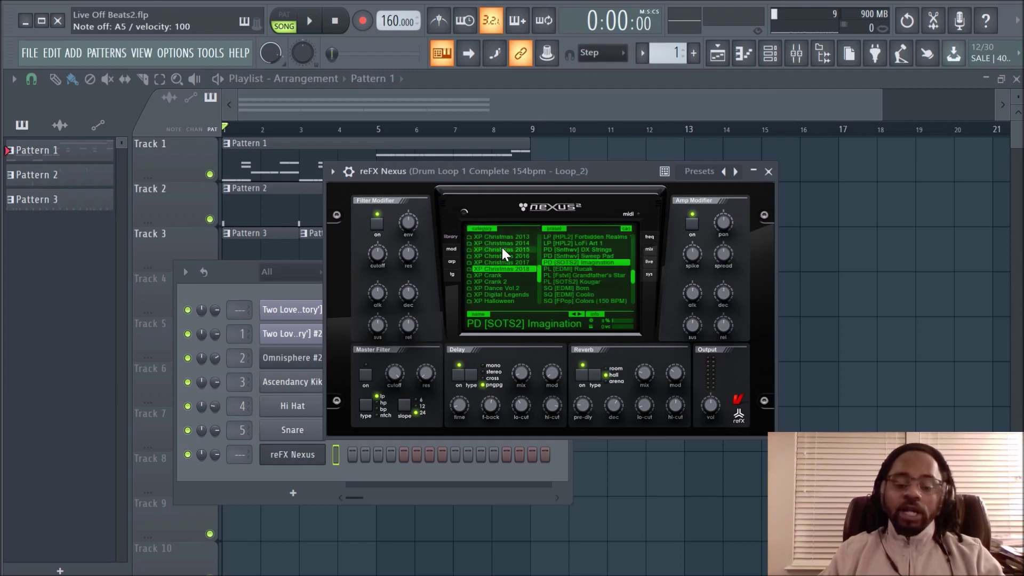
Load CL Angels Harp from the Classical category and bring up its layers
{"action": "scroll", "coordinate": [506, 255], "scroll_direction": "down", "scroll_amount": 3}
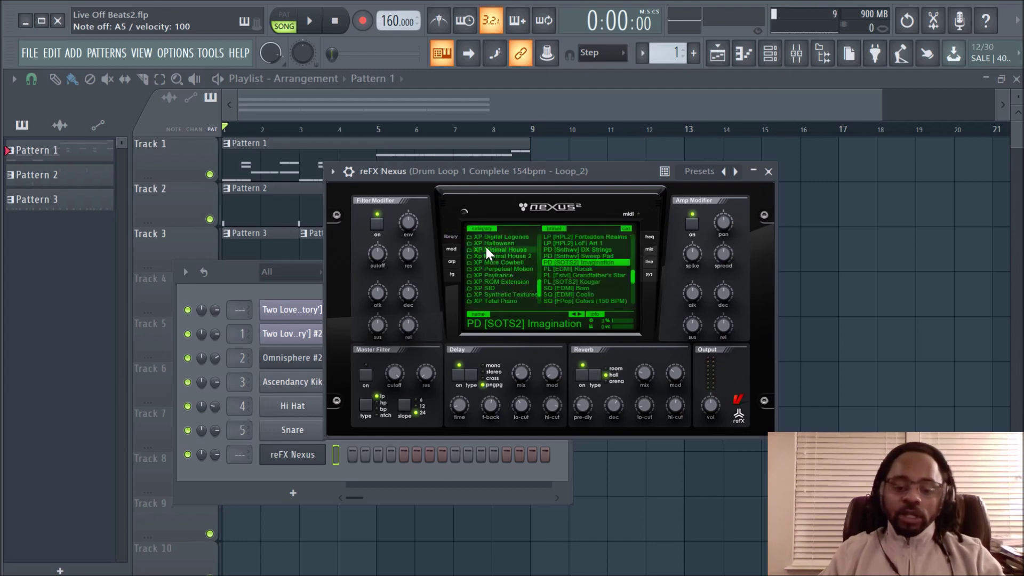
{"action": "scroll", "coordinate": [489, 256], "scroll_direction": "up", "scroll_amount": 10}
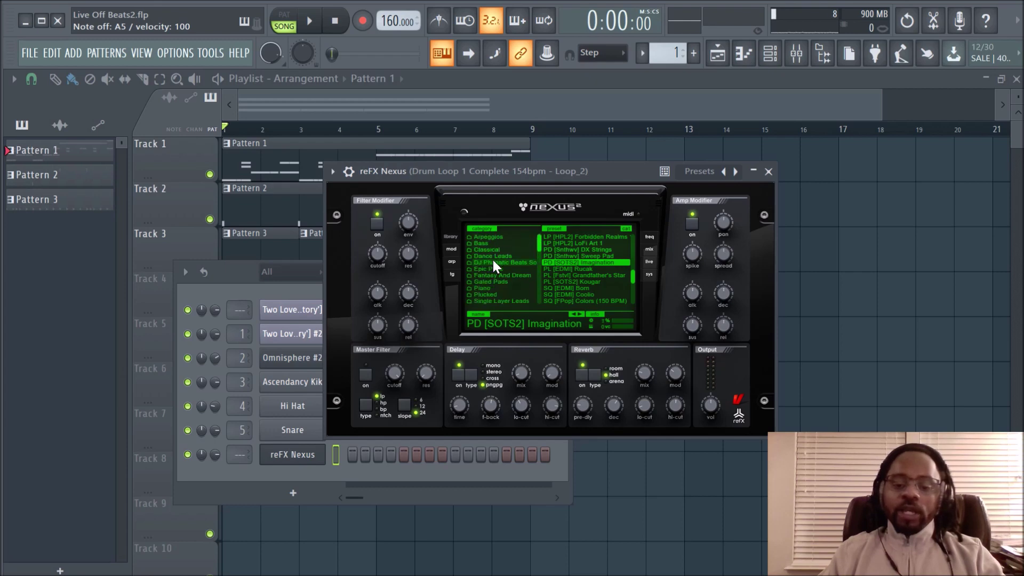
{"action": "left_click", "coordinate": [499, 248]}
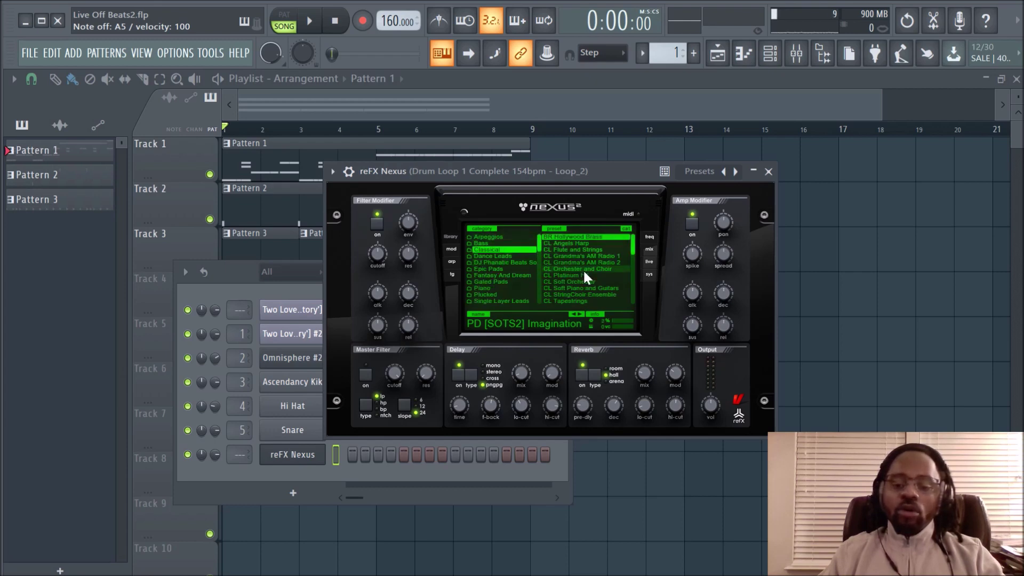
{"action": "left_click", "coordinate": [584, 243]}
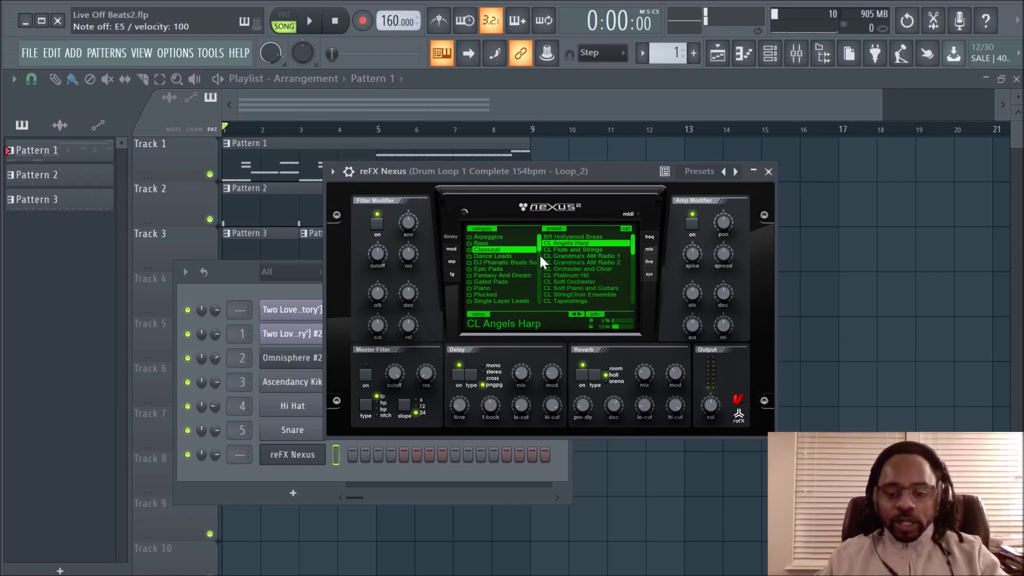
{"action": "left_click", "coordinate": [648, 261]}
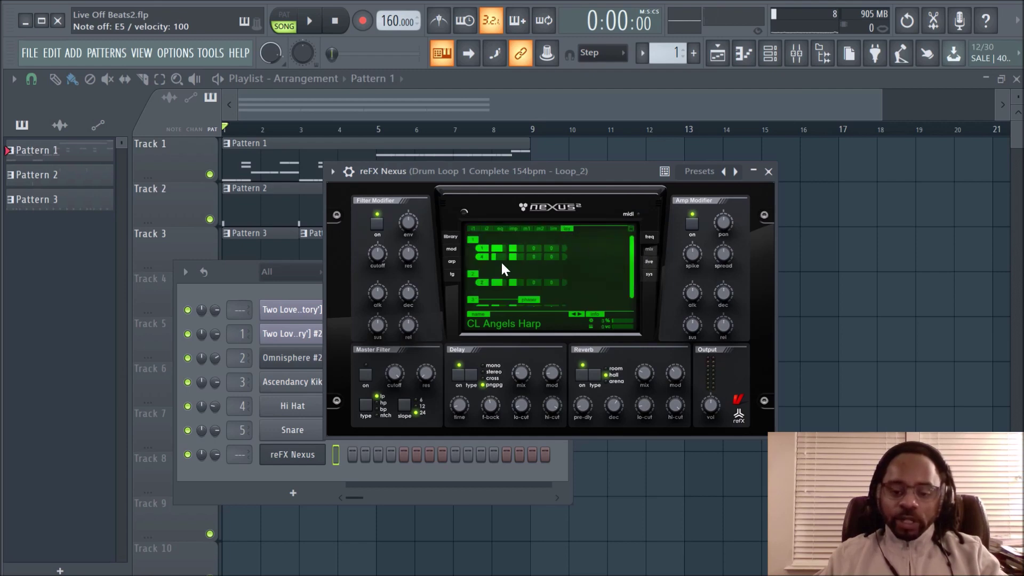
Scroll the harp's layer list, mute layers 1 and 2, and toggle layer 3 off and back on
{"action": "mouse_move", "coordinate": [633, 252]}
{"action": "left_mouse_down"}
{"action": "mouse_move", "coordinate": [633, 285]}
{"action": "mouse_move", "coordinate": [620, 238]}
{"action": "left_mouse_up"}
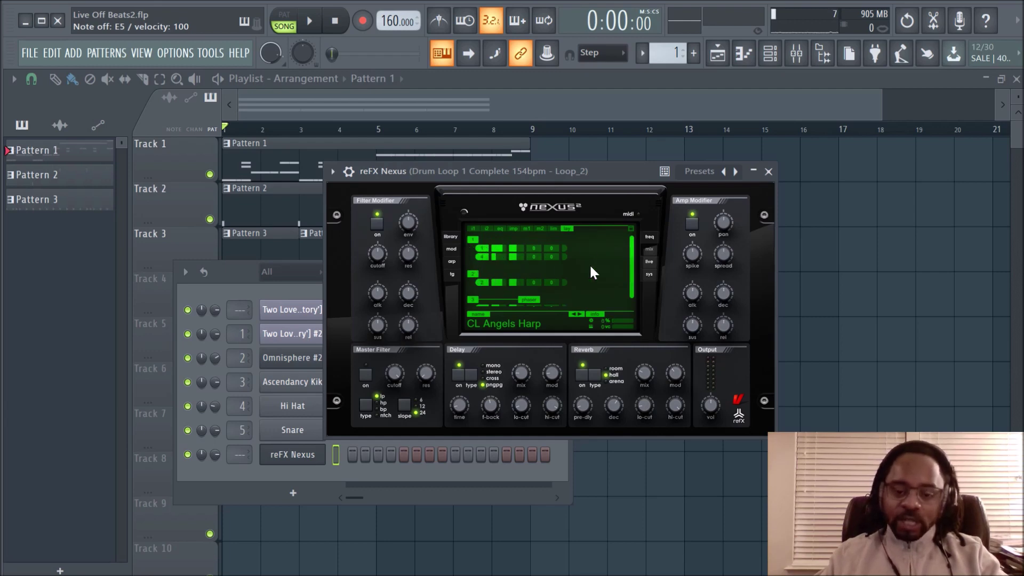
{"action": "left_click_drag", "start_coordinate": [631, 261], "coordinate": [631, 280]}
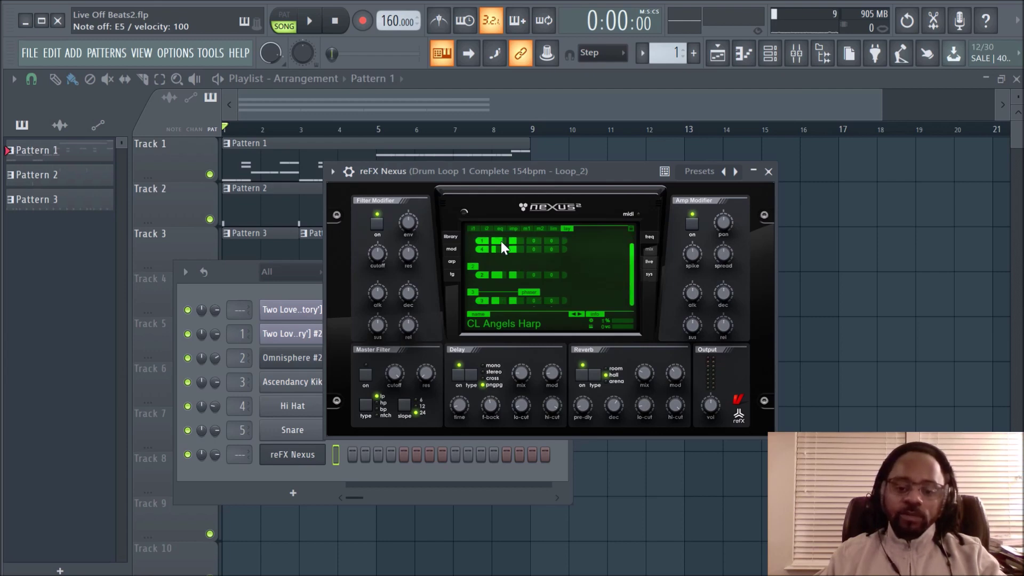
{"action": "left_click", "coordinate": [478, 242]}
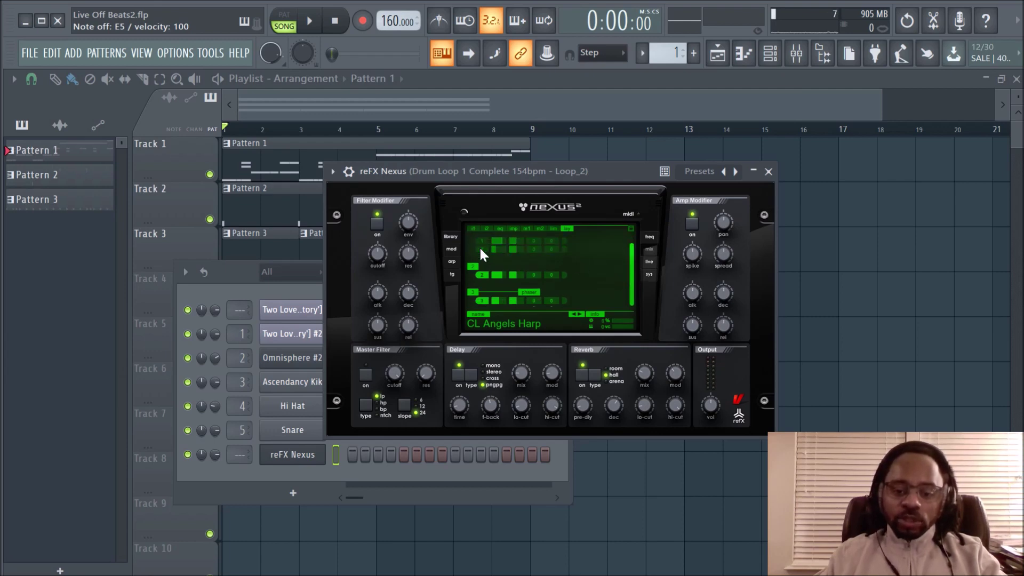
{"action": "left_click", "coordinate": [481, 302]}
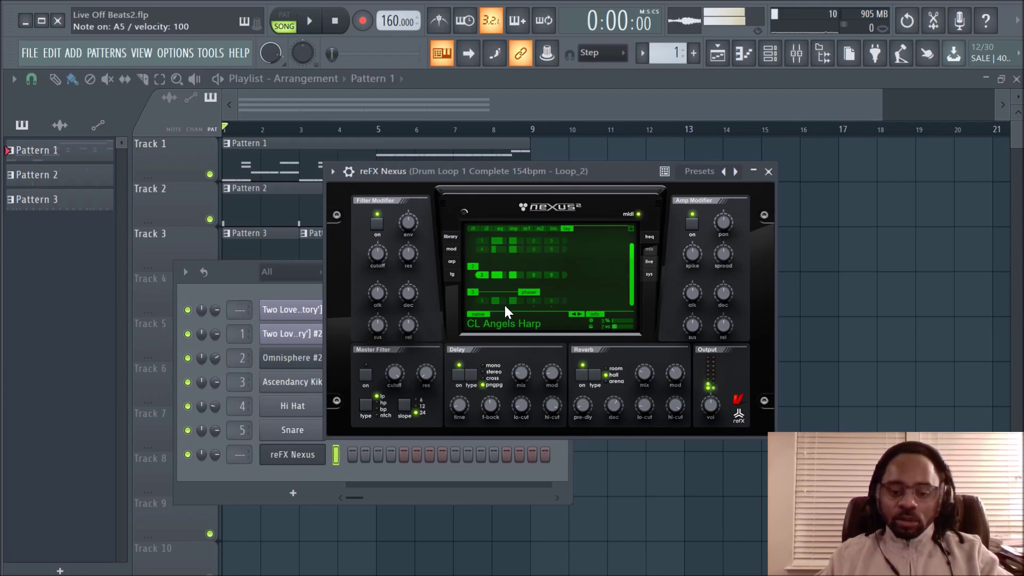
{"action": "left_click", "coordinate": [478, 302]}
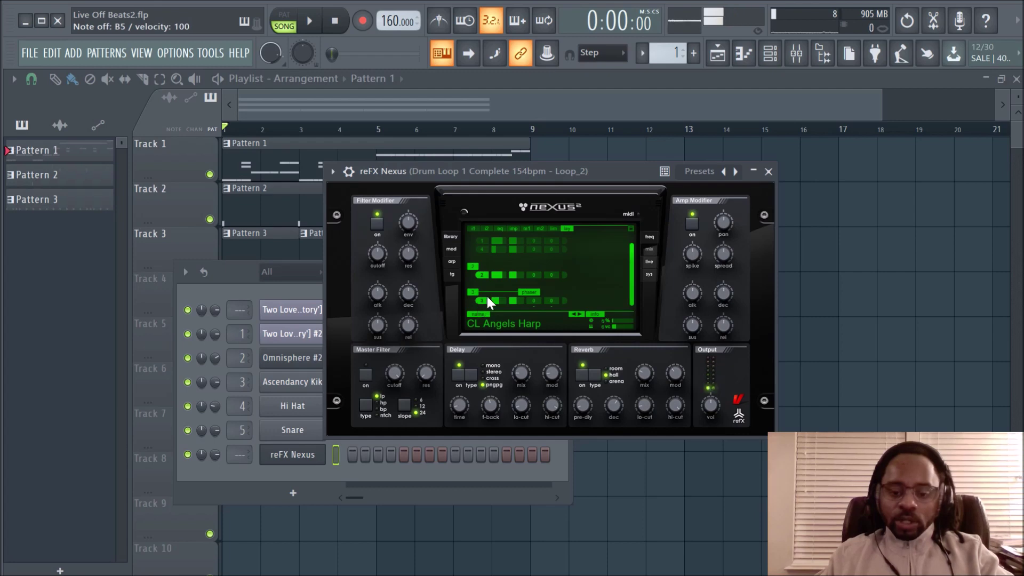
{"action": "left_click", "coordinate": [481, 274]}
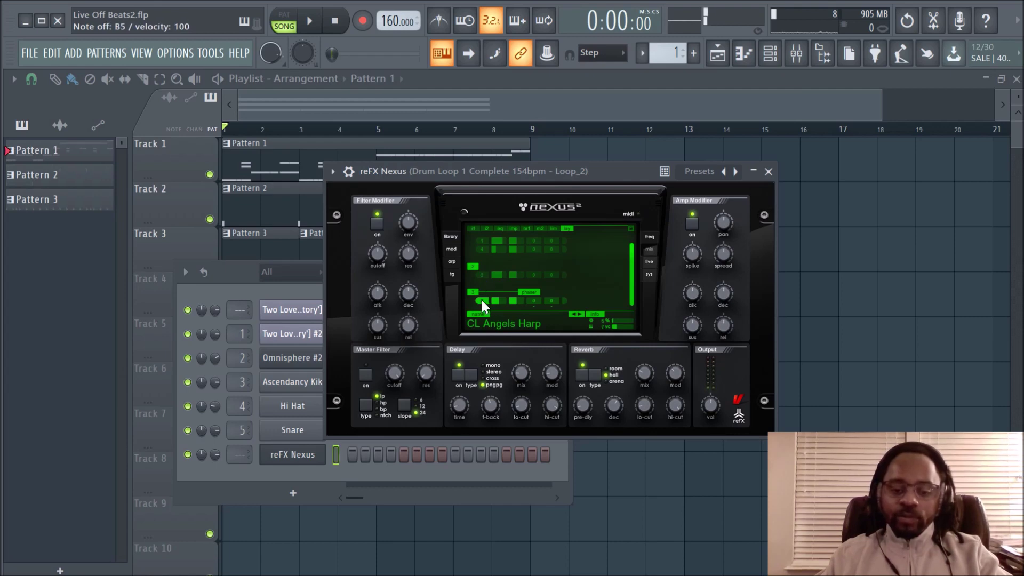
Toggle layer 1 back on and off, enable layer 4, and toggle layer 2 on then off again
{"action": "left_click", "coordinate": [482, 241]}
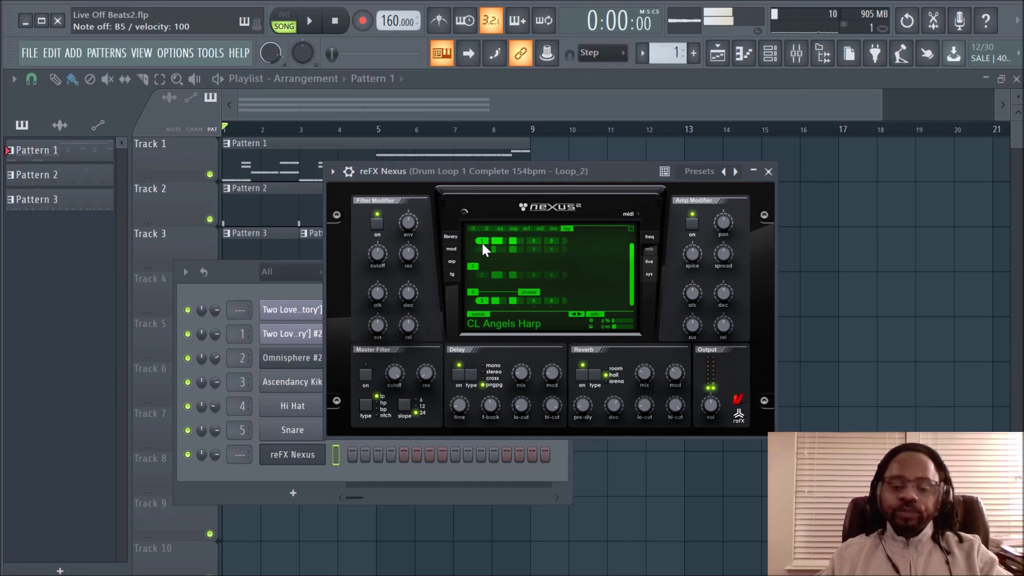
{"action": "left_click", "coordinate": [482, 241]}
{"action": "left_click", "coordinate": [483, 248]}
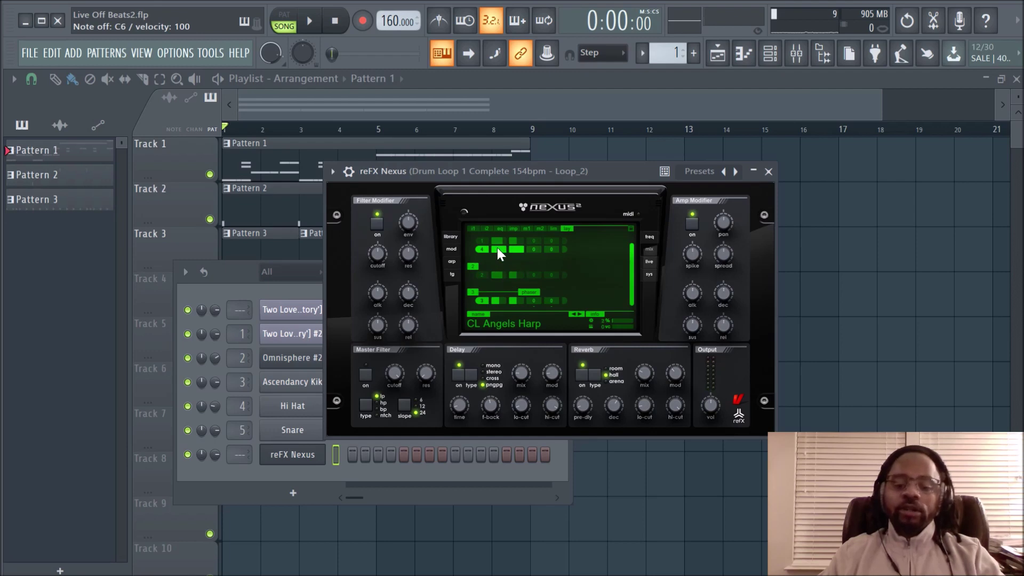
{"action": "left_click", "coordinate": [482, 274]}
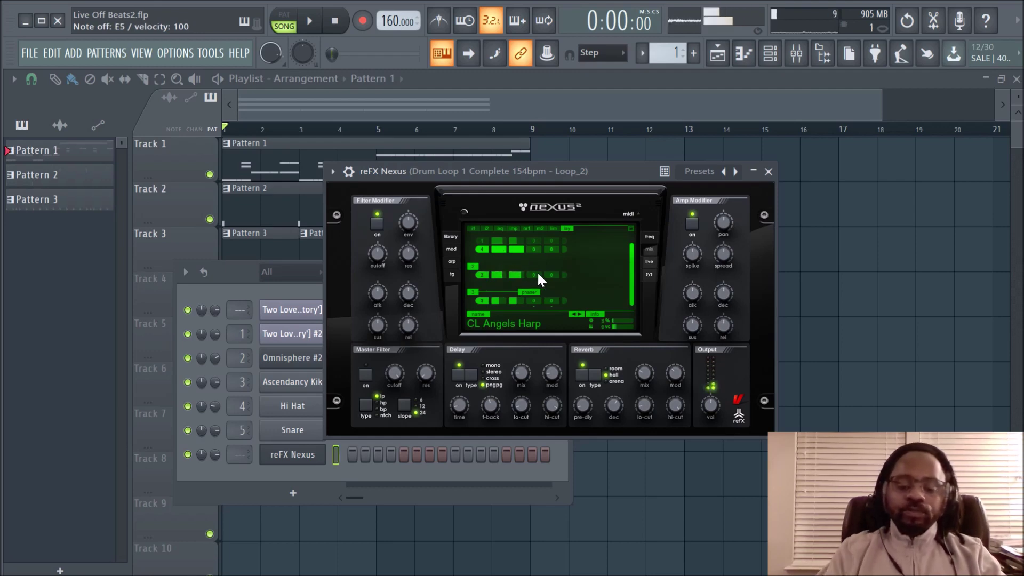
{"action": "left_click", "coordinate": [479, 274]}
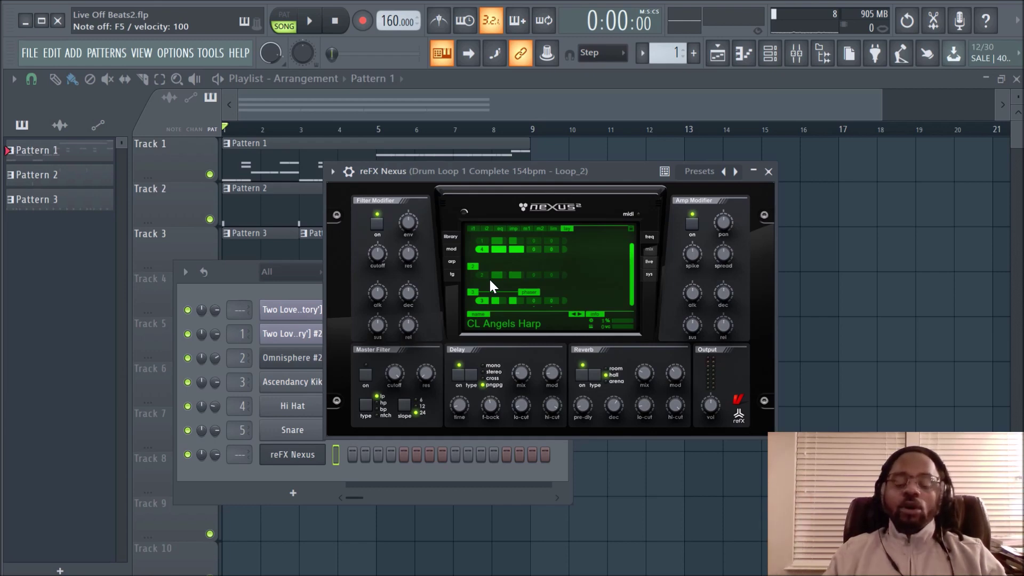
{"action": "left_click", "coordinate": [454, 235]}
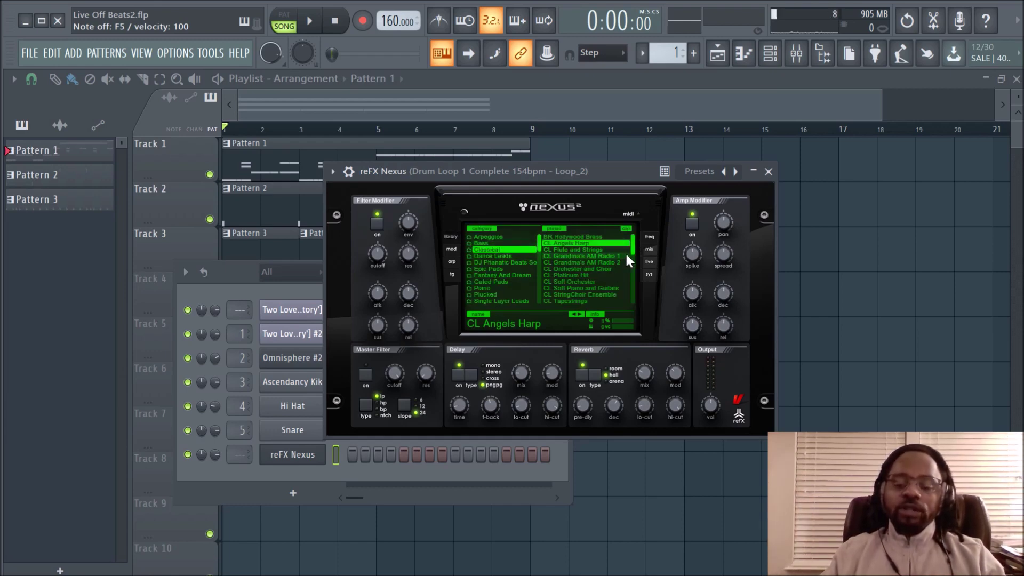
Scroll through the library's category and preset lists with CL Angels Harp still loaded
{"action": "mouse_move", "coordinate": [633, 241]}
{"action": "left_mouse_down"}
{"action": "mouse_move", "coordinate": [633, 275]}
{"action": "mouse_move", "coordinate": [631, 231]}
{"action": "left_mouse_up"}
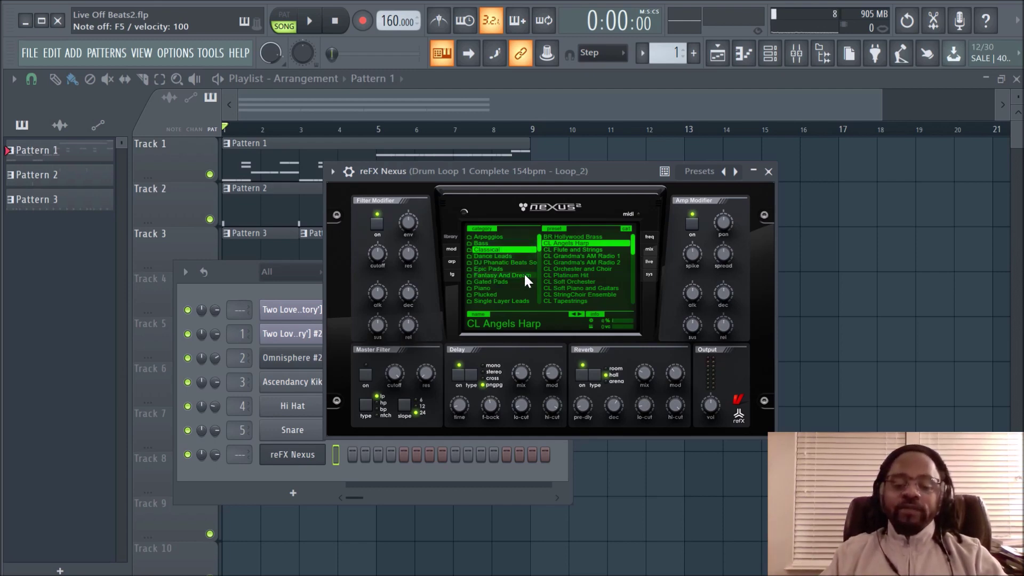
{"action": "scroll", "coordinate": [524, 275], "scroll_direction": "down", "scroll_amount": 3}
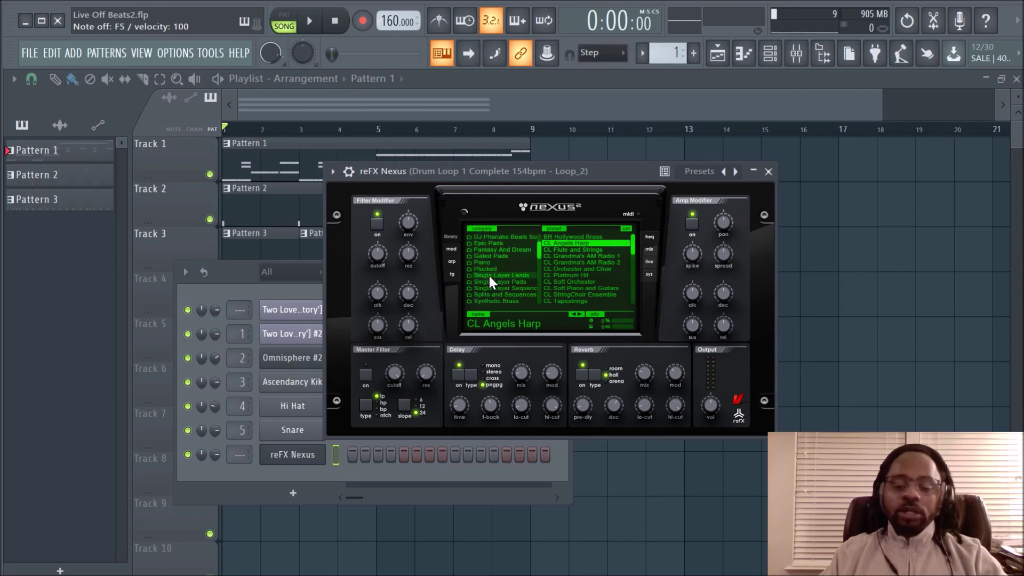
{"action": "scroll", "coordinate": [490, 280], "scroll_direction": "up", "scroll_amount": 2}
{"action": "scroll", "coordinate": [488, 274], "scroll_direction": "down", "scroll_amount": 10}
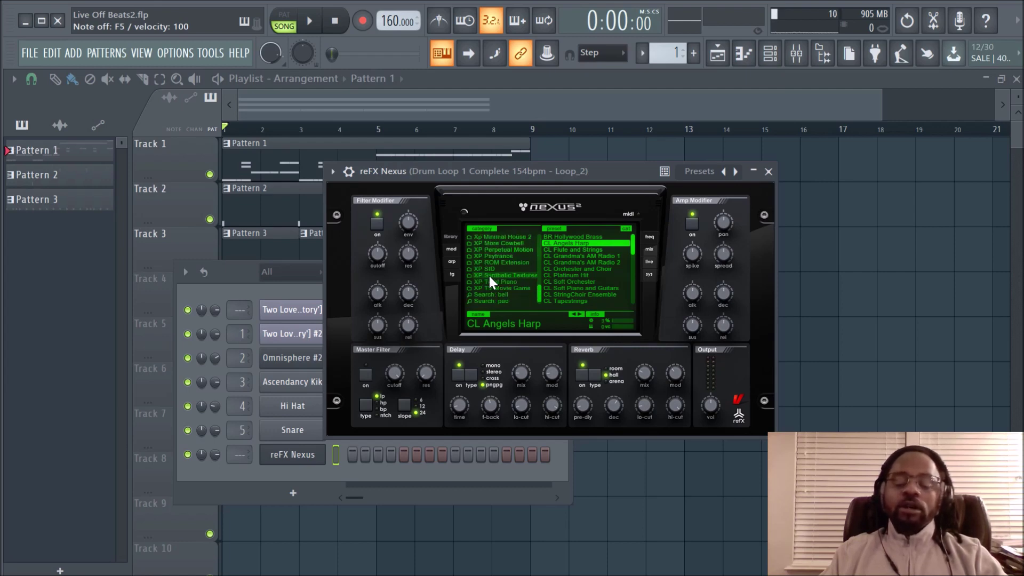